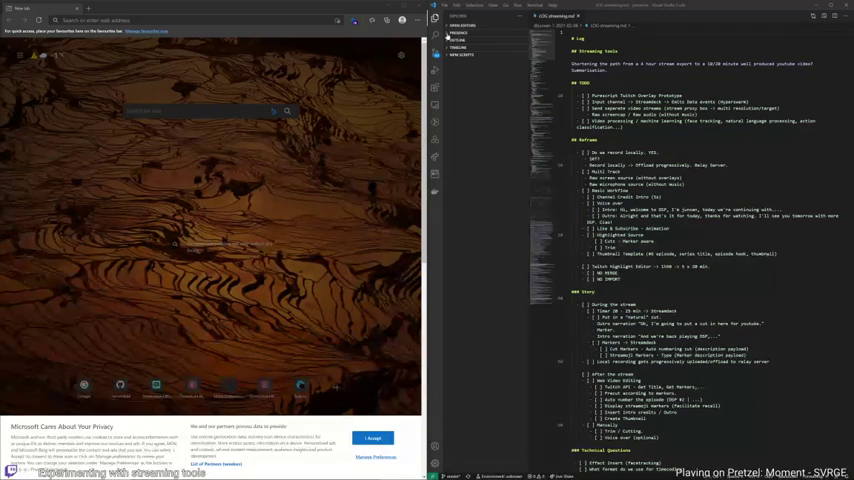
Expand the dated notes folder in the Explorer and open LOG.md
left_click(447, 37)
mouse_move(478, 32)
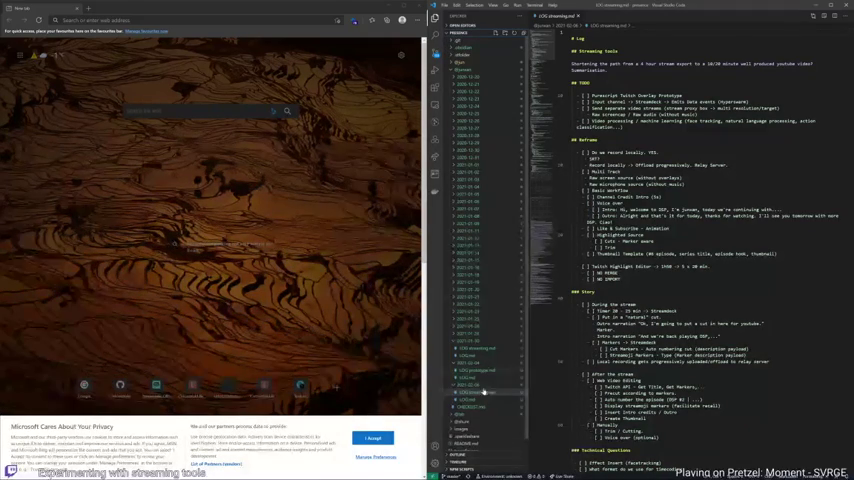
left_click(484, 399)
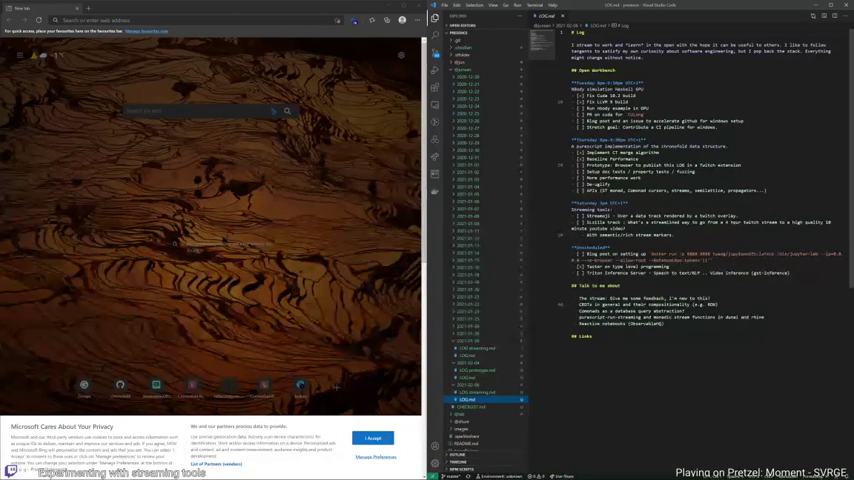
Select the 'Streaming tools' heading in LOG.md, then return to the LOG streaming.md notes
left_click(628, 235)
double_click(585, 209)
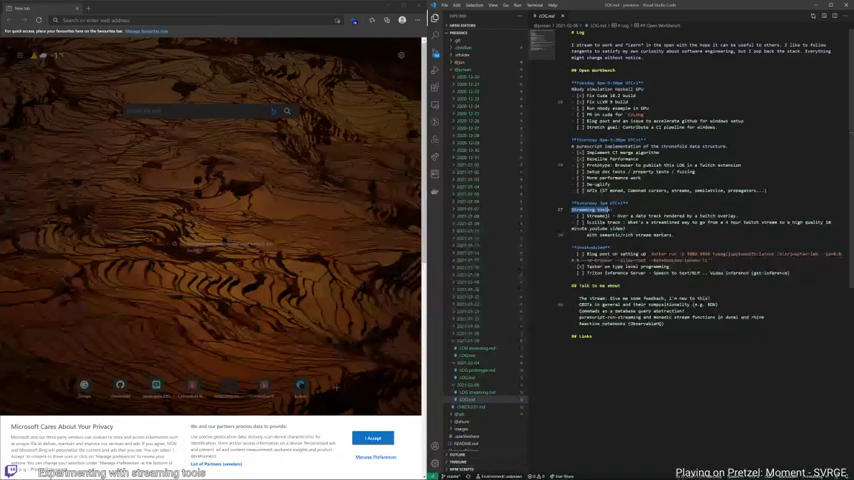
key("super")
key("super")
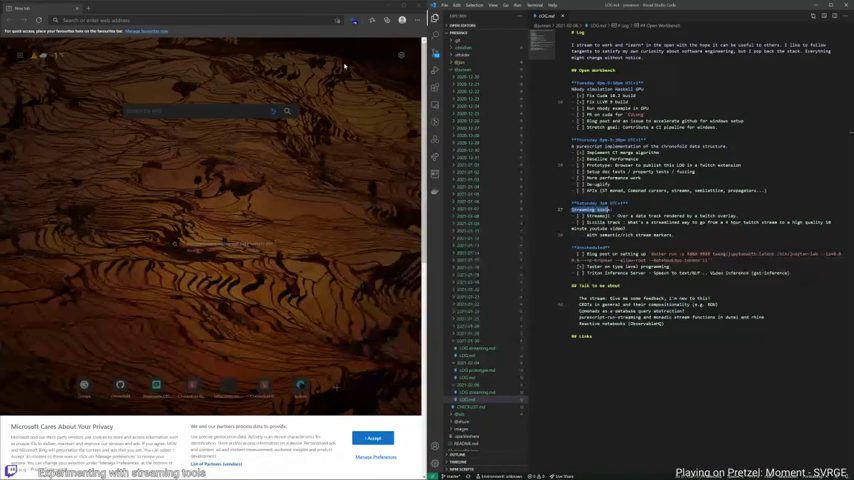
key("Down")
key("Down")
key("Down")
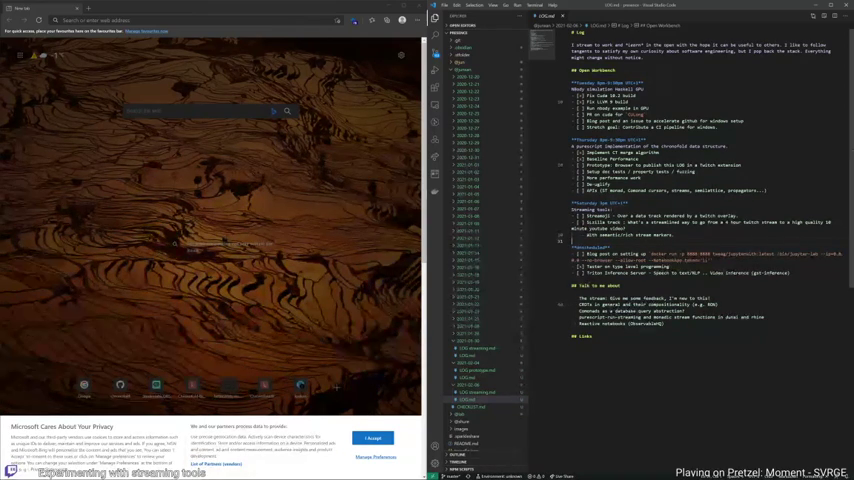
left_click(487, 392)
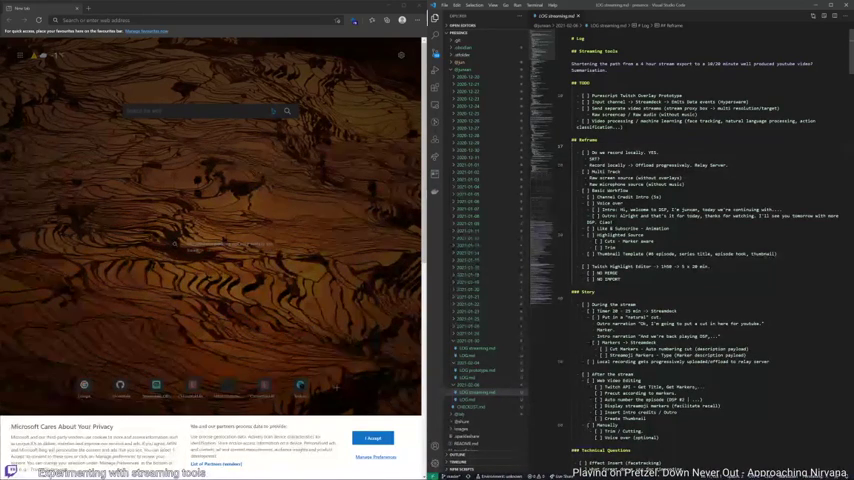
scroll(650, 250, "down", 3)
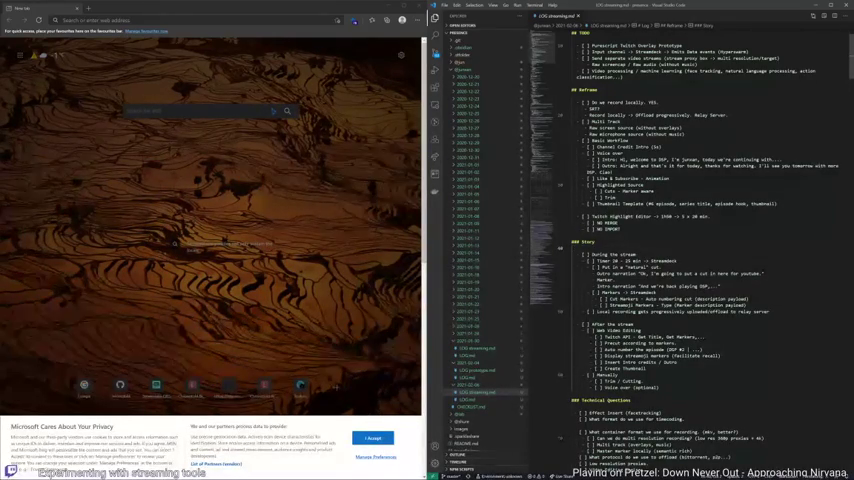
left_click_drag(594, 260, 640, 260)
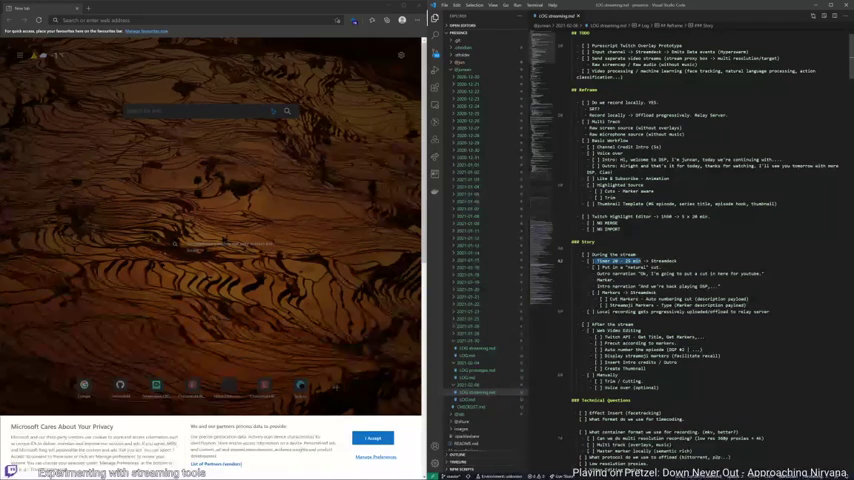
key("Escape")
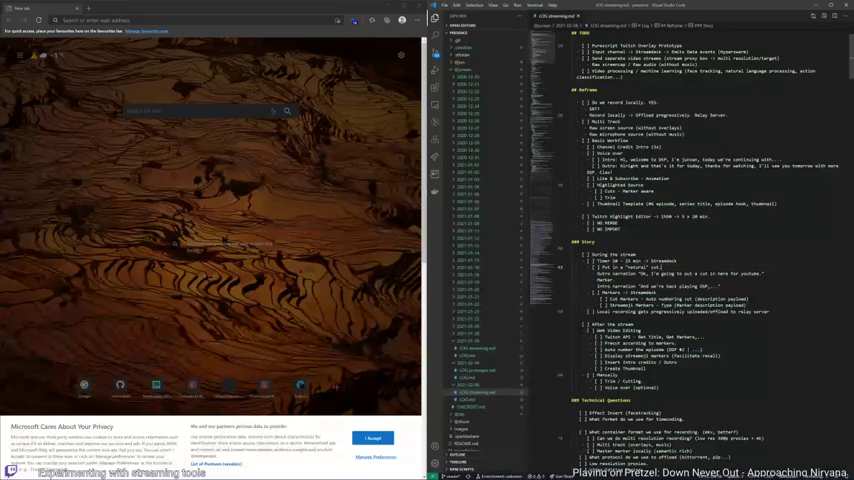
scroll(690, 250, "down", 3)
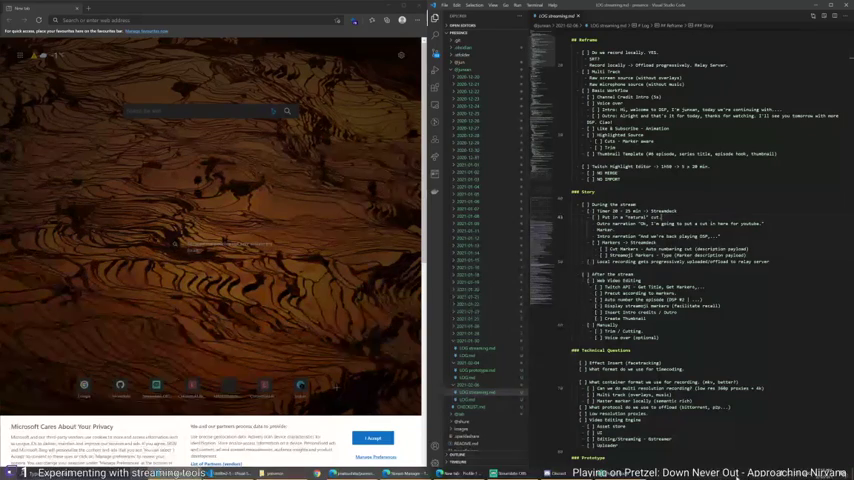
Search for 'streamdeck drivers windows 10' and open the Downloads | elgato.com result
left_click(760, 474)
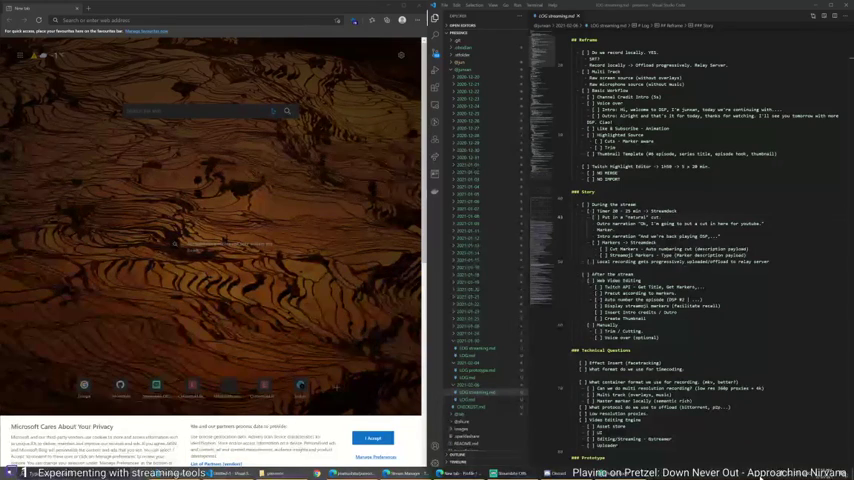
left_click(455, 474)
type("streamdec")
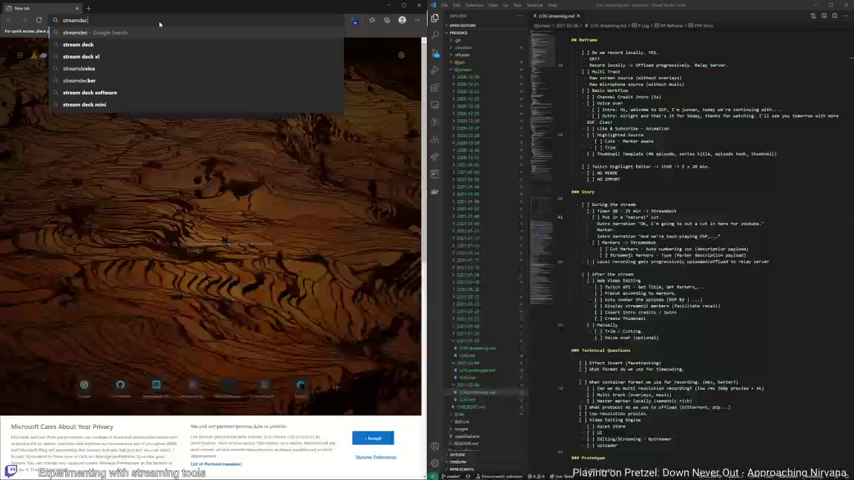
type("k drivers")
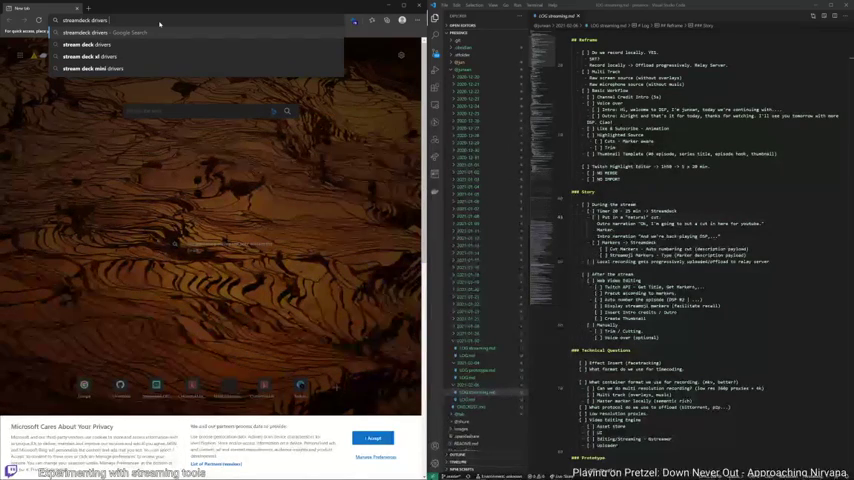
type(" windows 10")
key("Return")
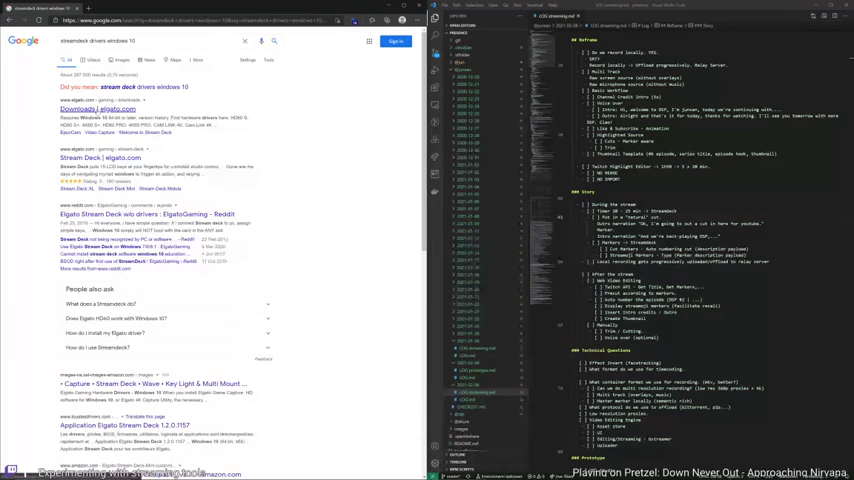
left_click(82, 108)
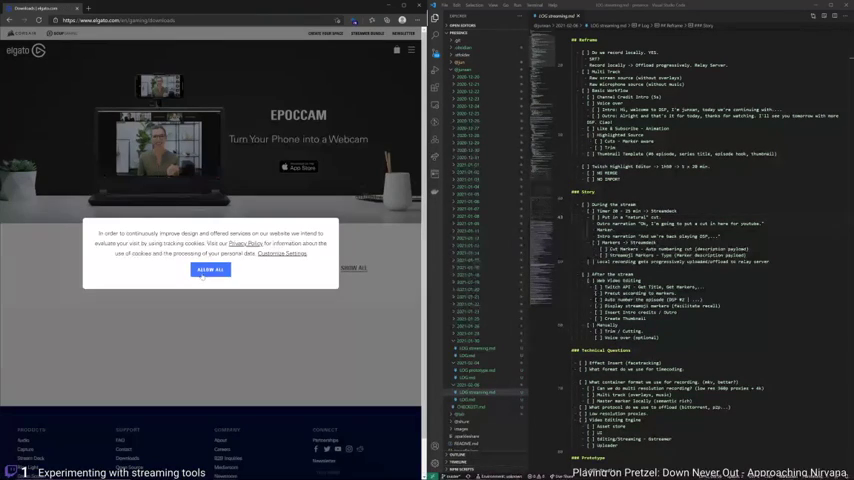
Save cookie preferences, select Stream Deck and Windows, and download the Stream Deck software
left_click(282, 253)
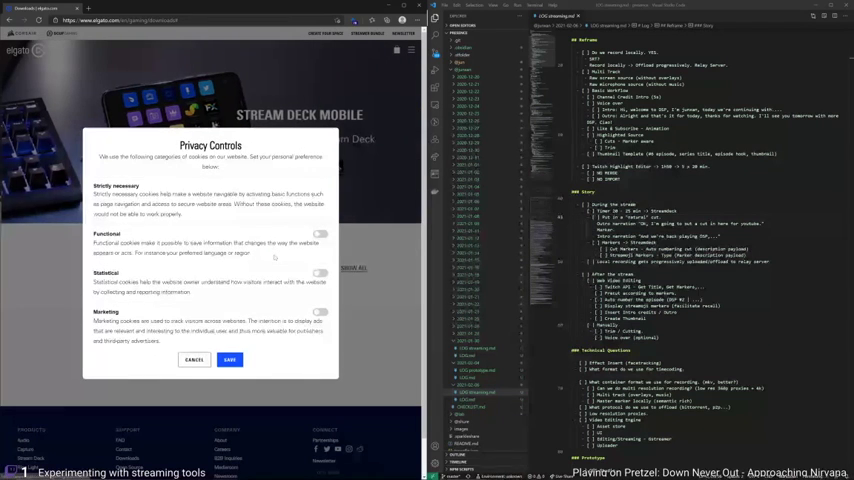
left_click(194, 359)
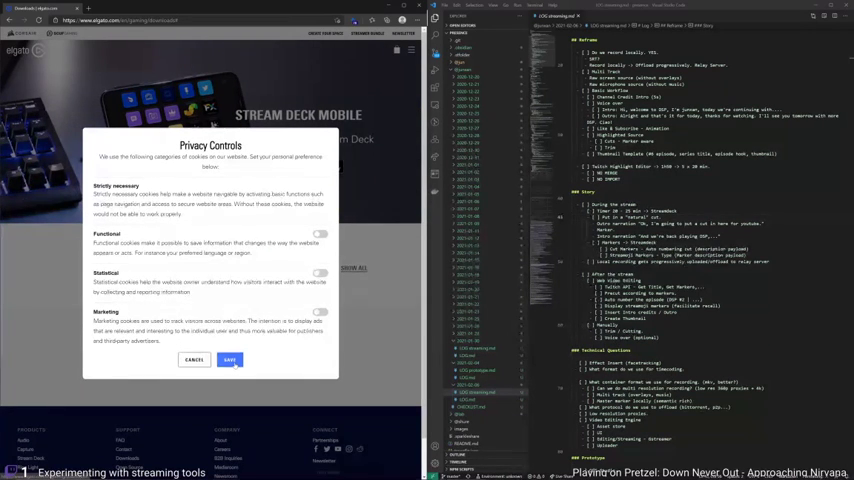
left_click(259, 268)
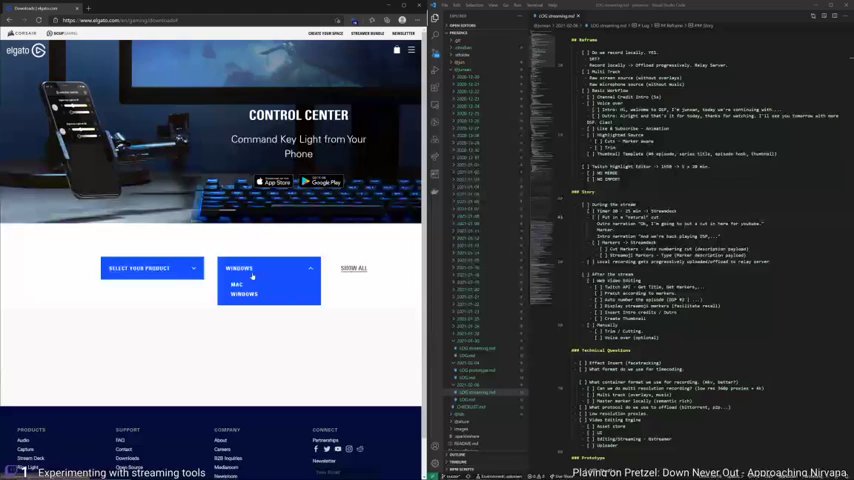
left_click(160, 268)
scroll(140, 320, "down", 4)
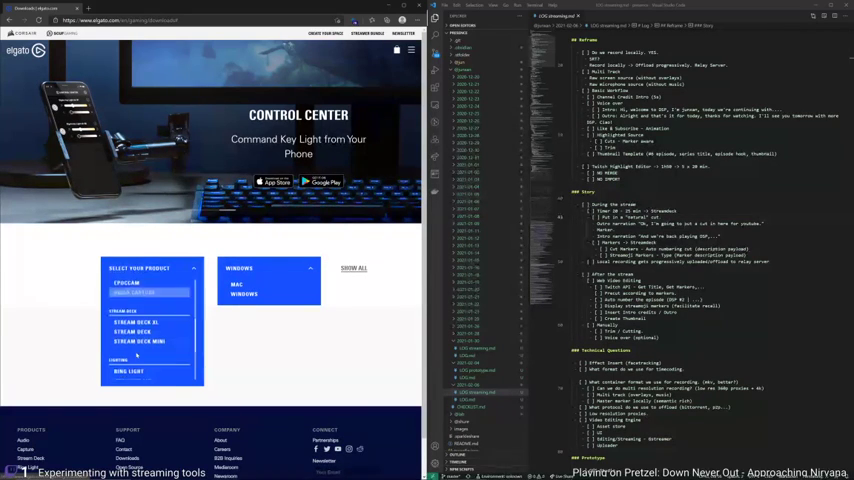
left_click(139, 339)
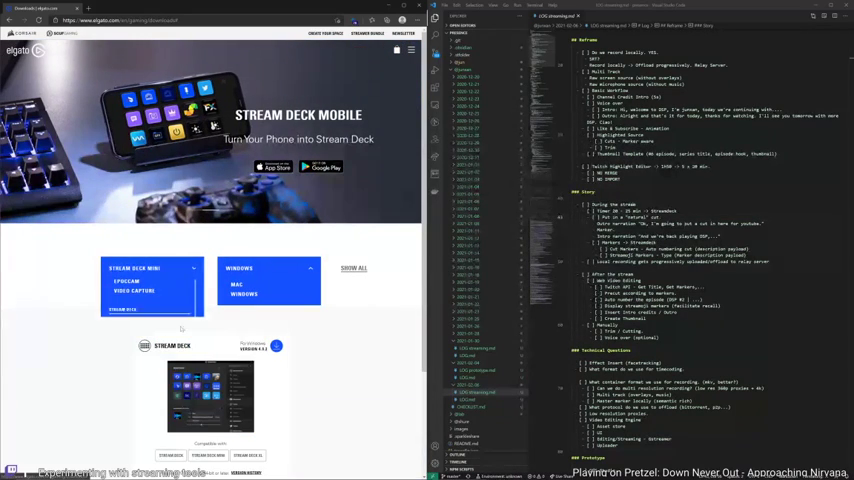
left_click(245, 294)
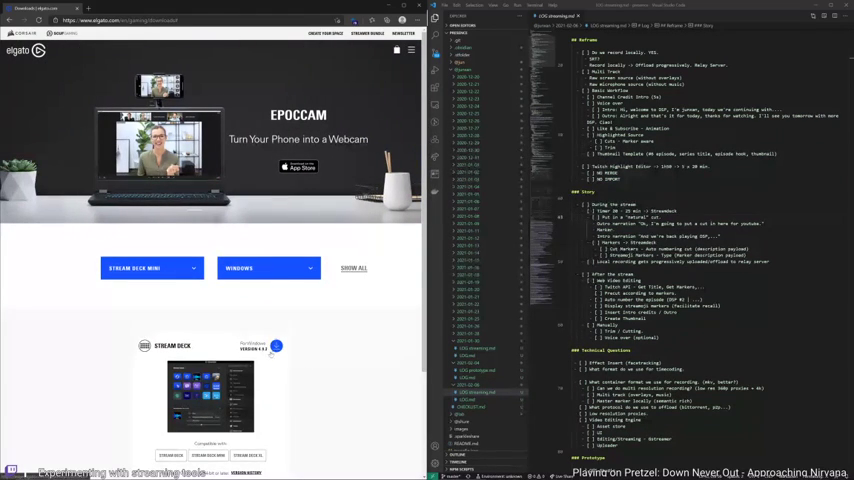
left_click(276, 347)
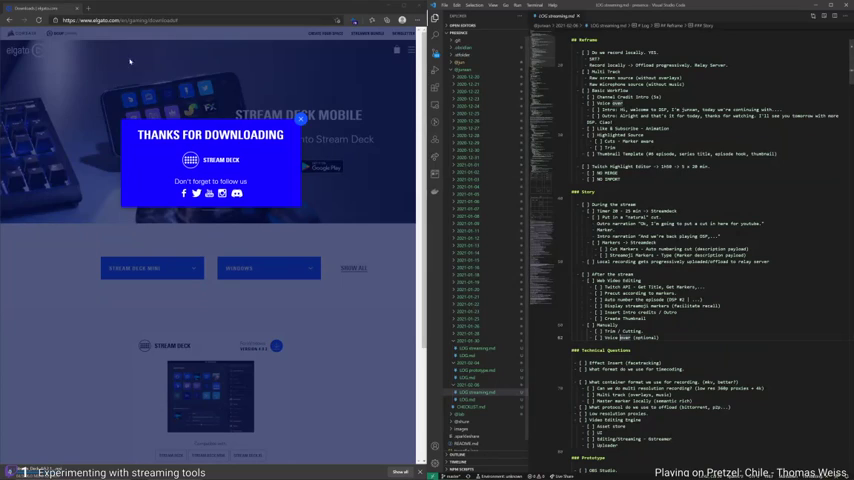
Open a new browser tab and dismiss the browsing history suggestions
left_click(89, 9)
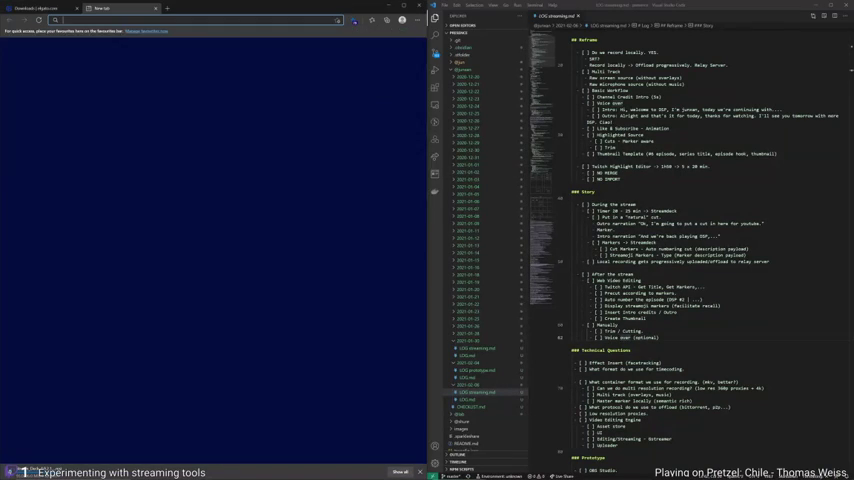
type("streamdeck drivers windows 10")
left_click(100, 20)
type("s")
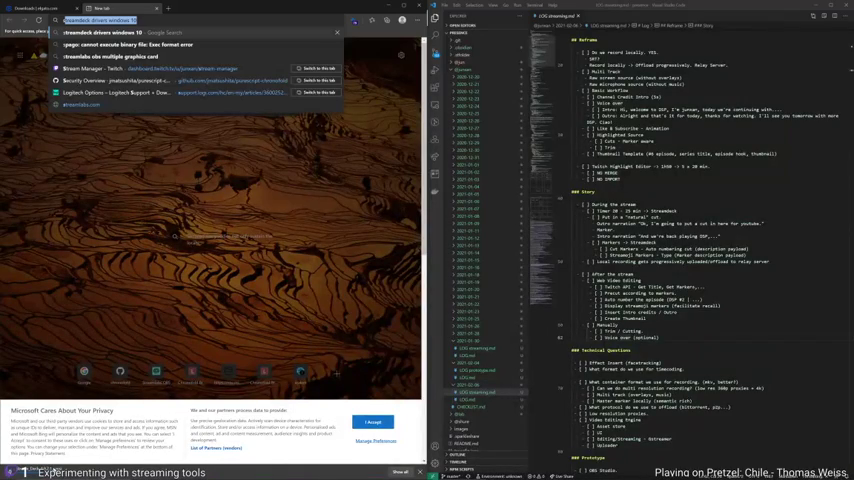
key("Escape")
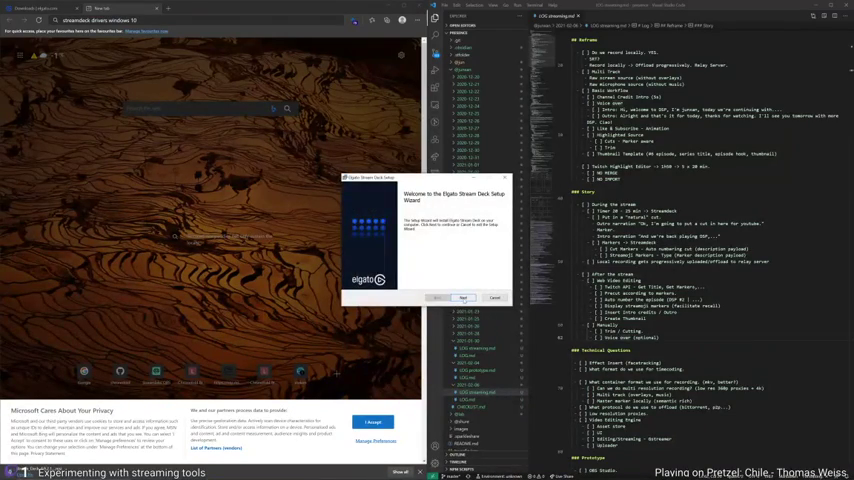
Install Stream Deck with the EULA accepted and the default folder, then launch it
left_click(463, 299)
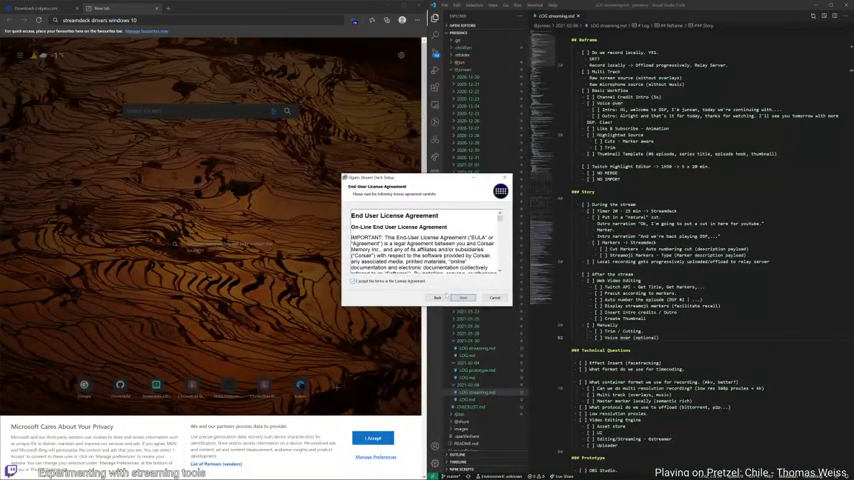
left_click(462, 298)
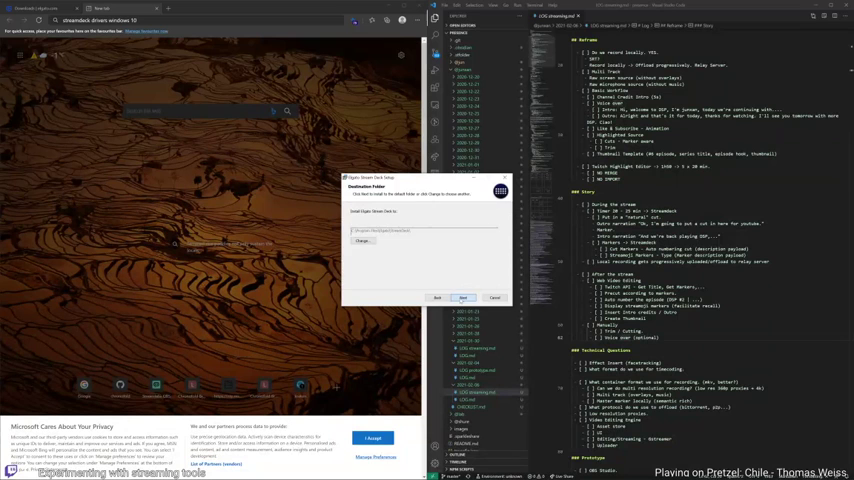
left_click(460, 298)
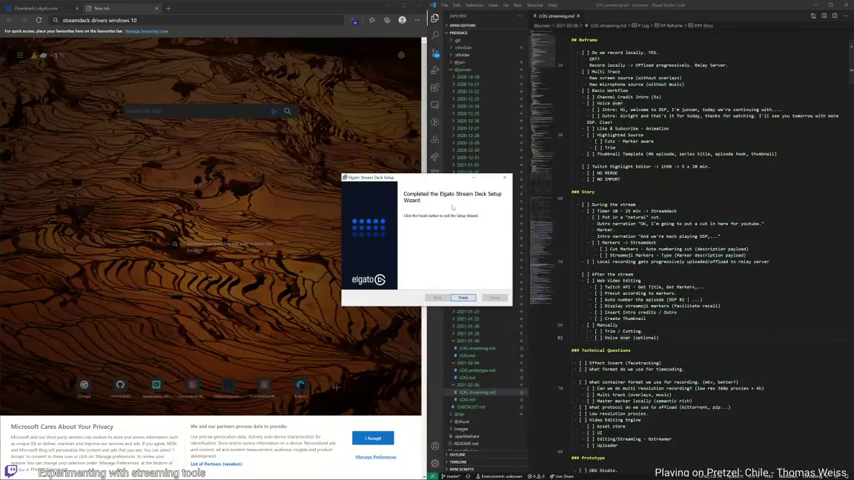
left_click(462, 298)
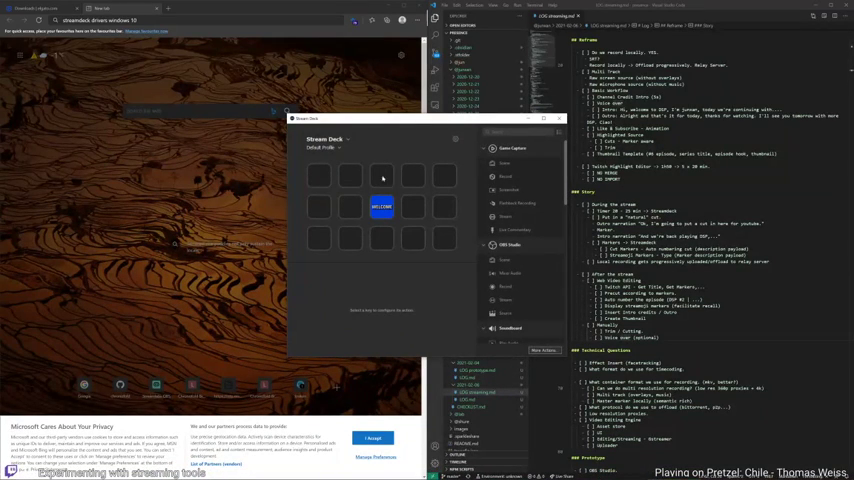
left_click(347, 140)
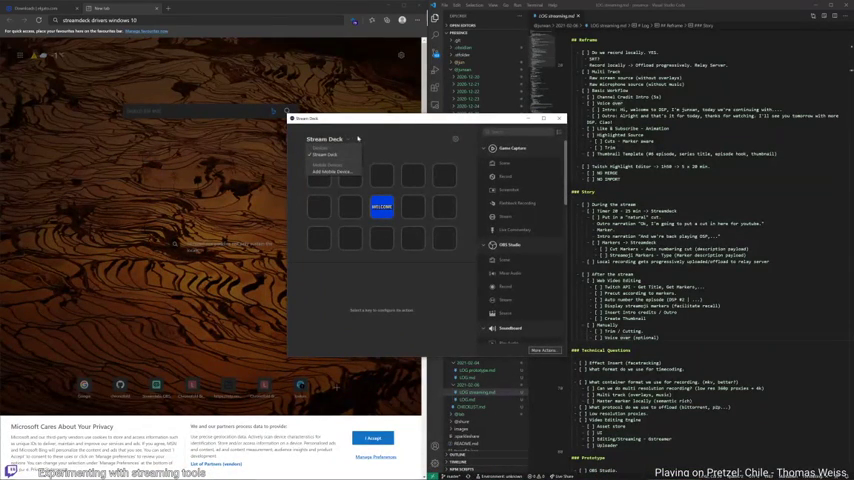
left_click(347, 140)
left_click(328, 148)
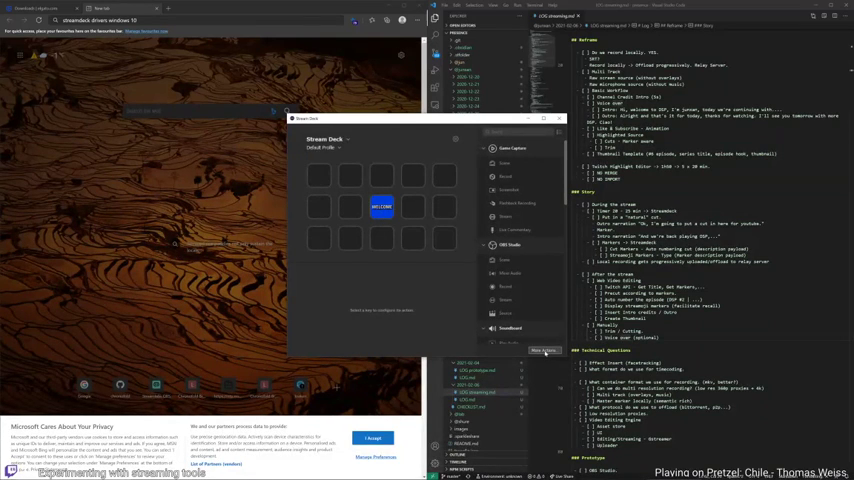
left_click(456, 141)
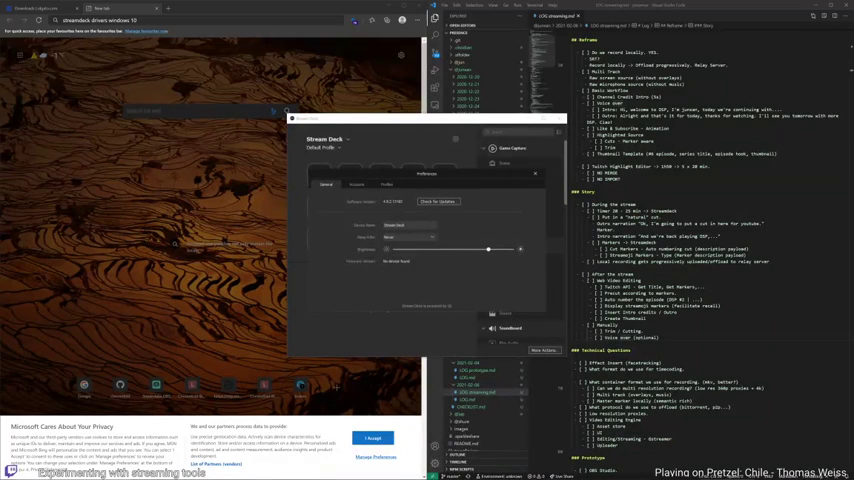
left_click(388, 185)
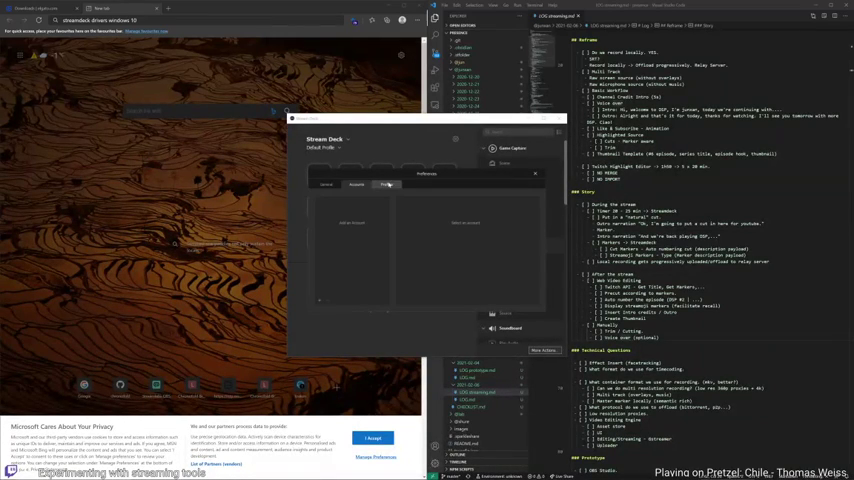
left_click(388, 185)
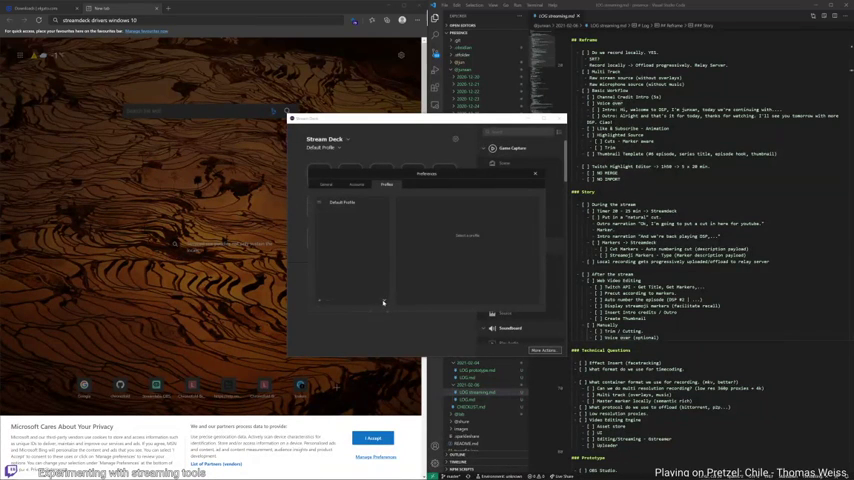
left_click(322, 301)
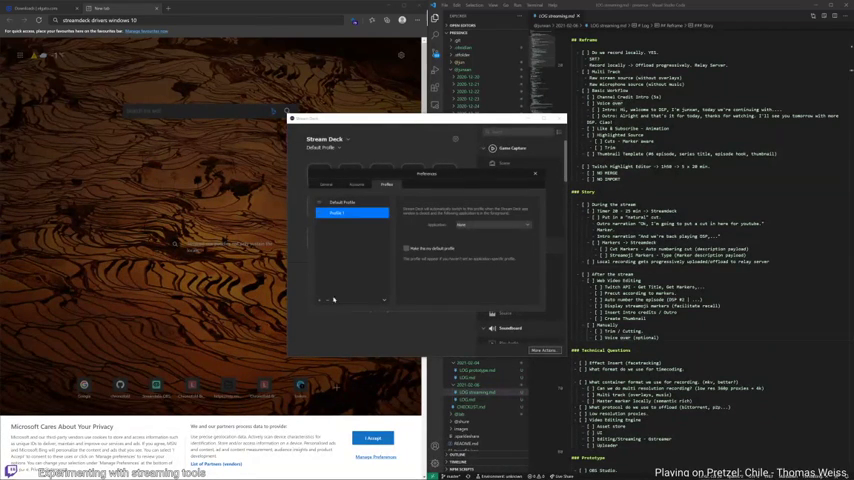
left_click(527, 225)
left_click(527, 225)
left_click(332, 301)
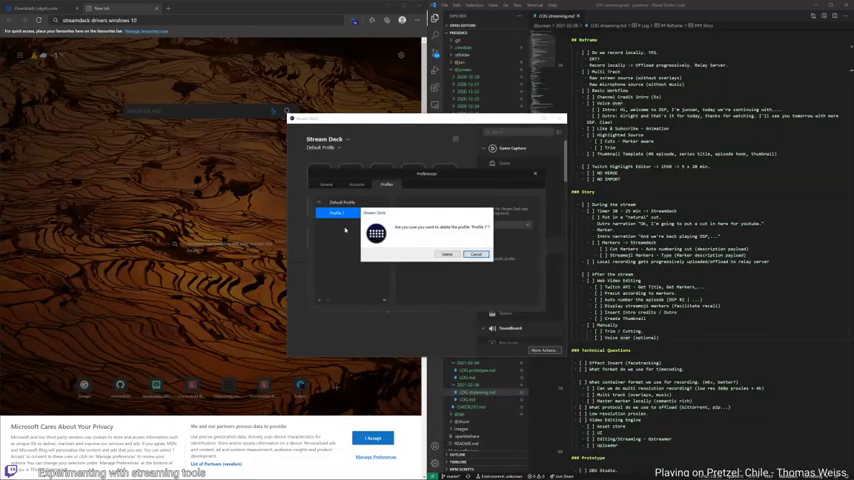
left_click(447, 254)
left_click(326, 184)
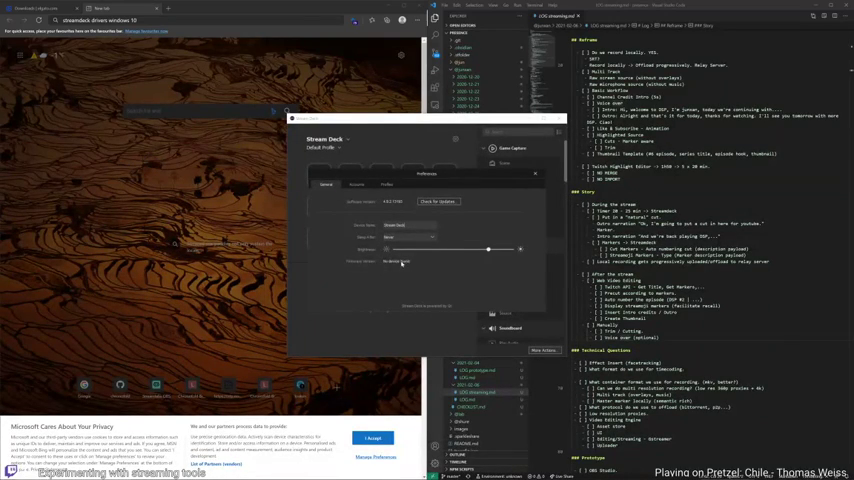
left_click(535, 173)
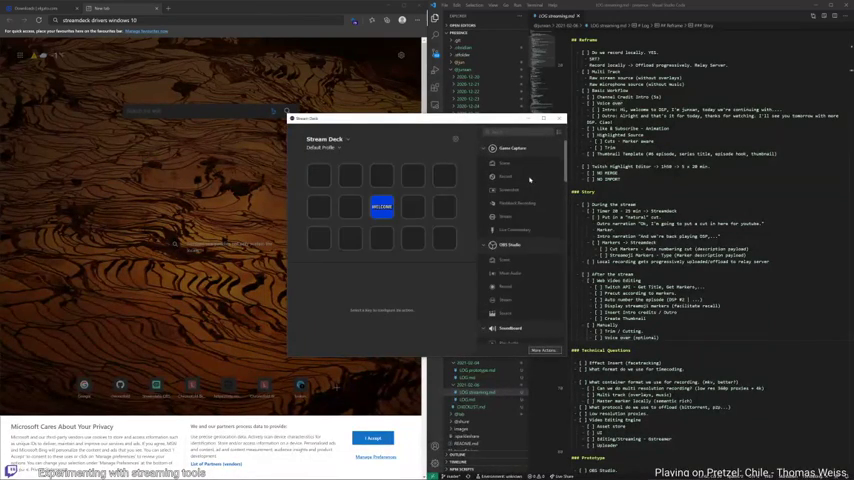